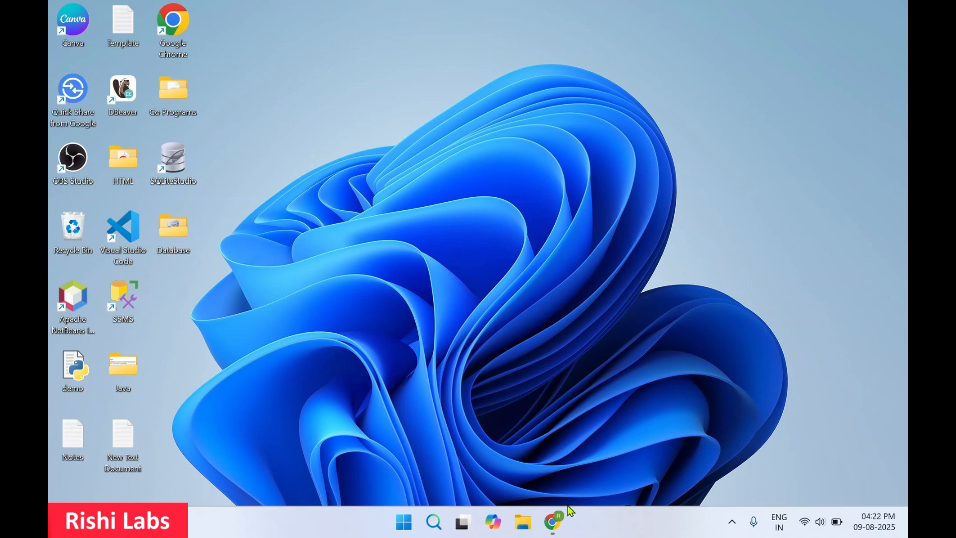
Step: Open Google Chrome and search the web for "visual studio 2022 download"
click(556, 525)
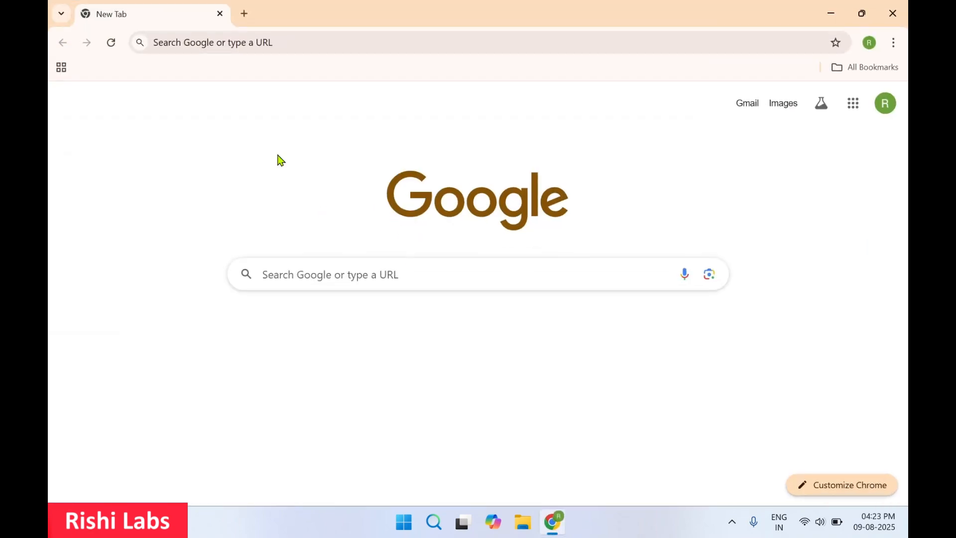
click(302, 42)
text(visual studio 2022 download)
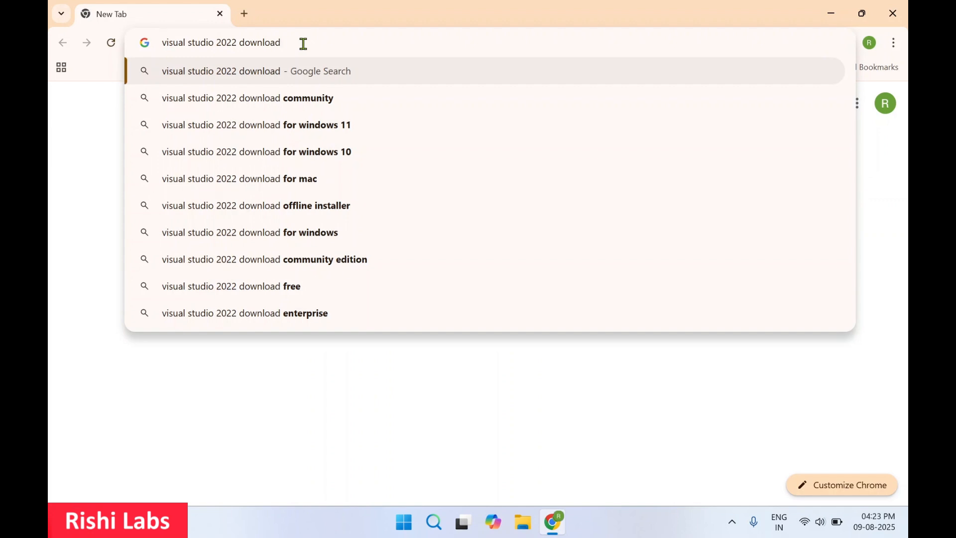
key(Return)
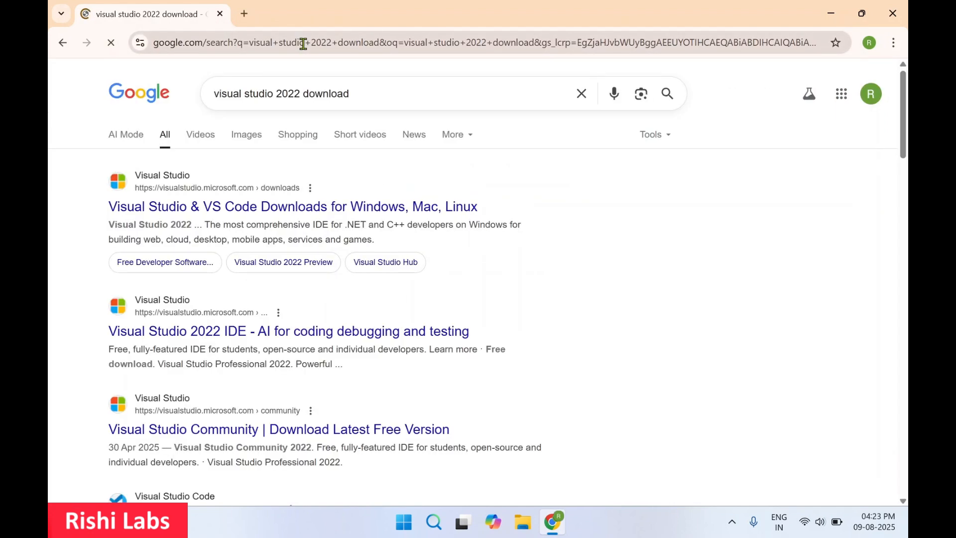
Step: Open the official Visual Studio downloads page from the results and download the free Community edition of Visual Studio 2022
click(229, 216)
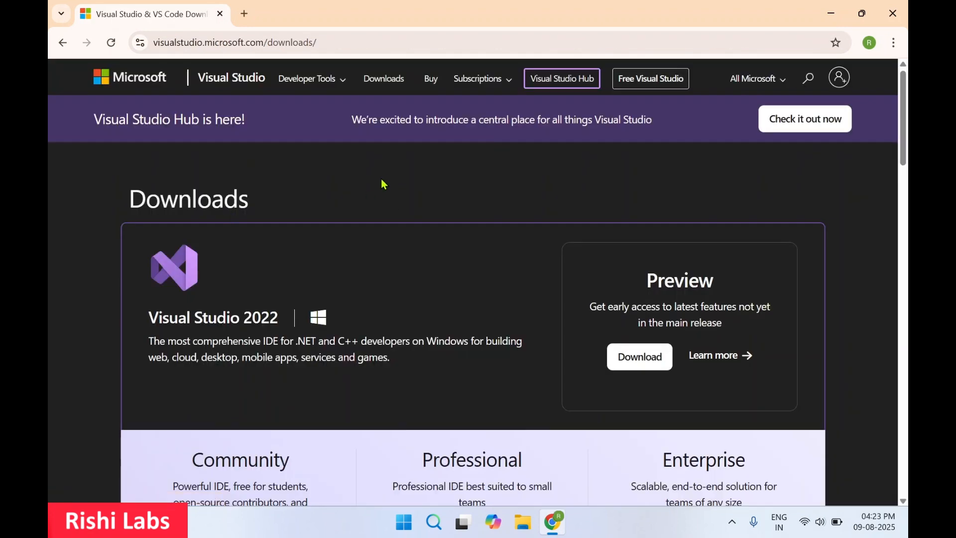
scroll(449, 255, down, 2)
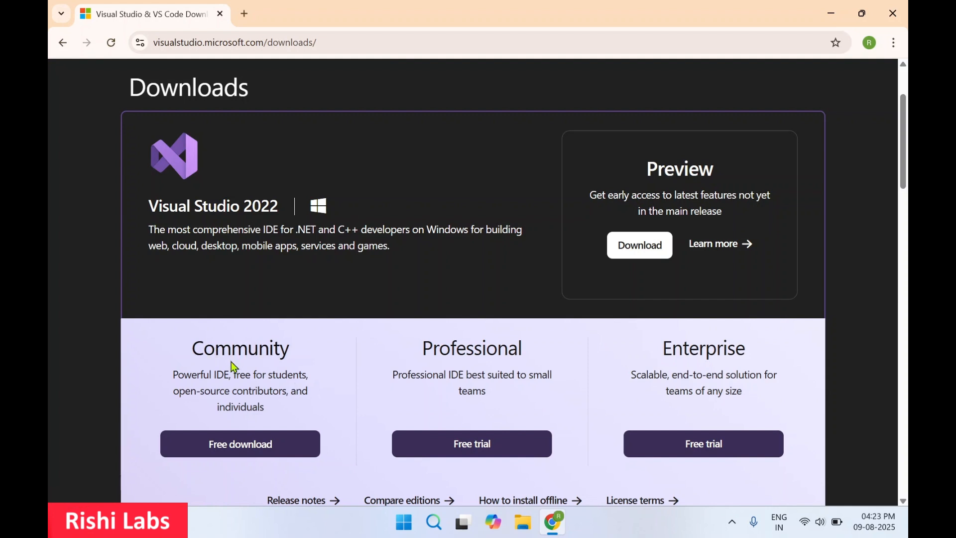
click(235, 447)
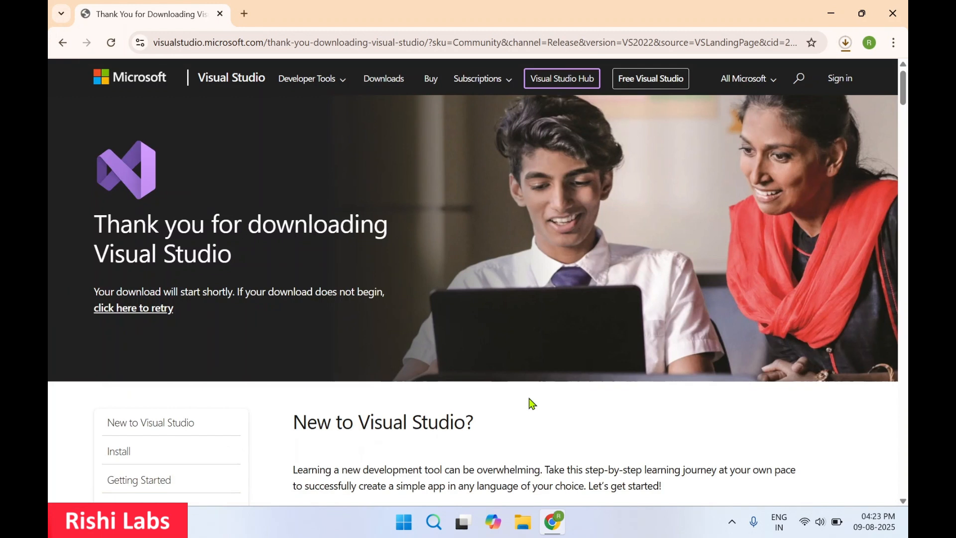
Step: Launch the downloaded VisualStudioSetup.exe, minimize the browser and continue with the Visual Studio Installer setup
click(846, 44)
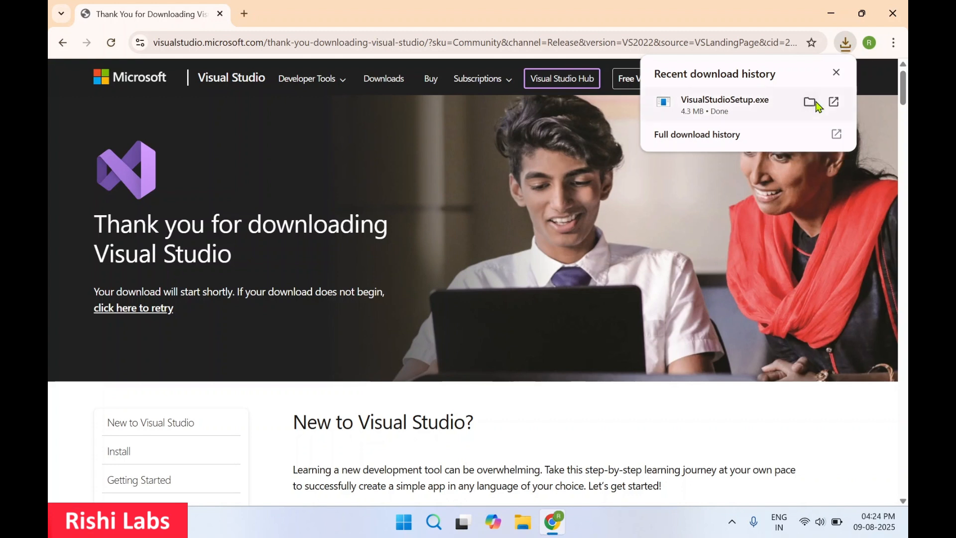
click(835, 103)
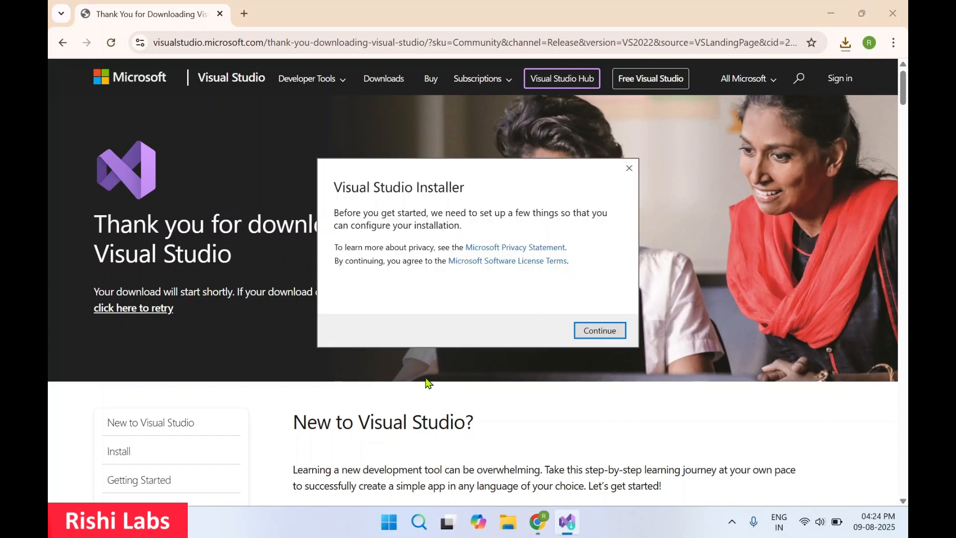
click(834, 13)
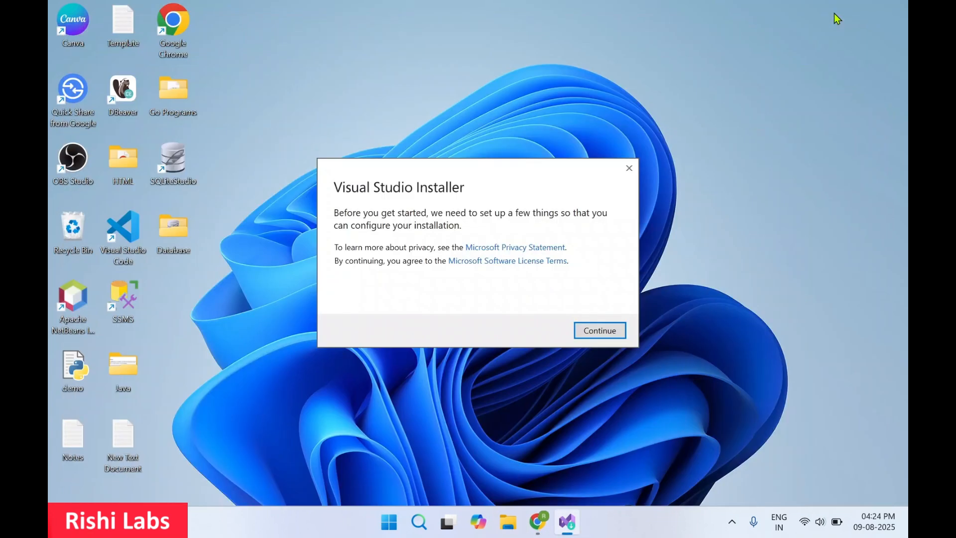
click(595, 335)
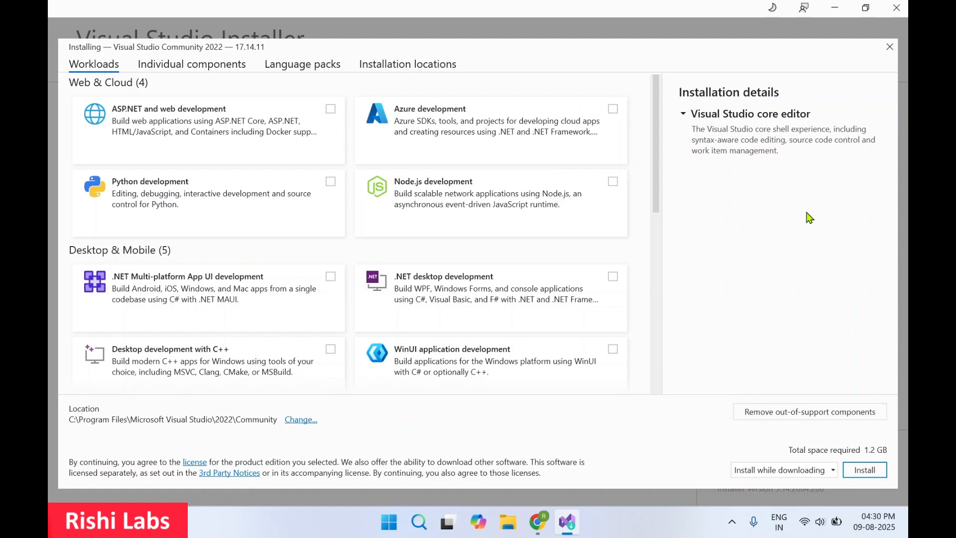
Step: Select the ASP.NET and web, Azure, Python and Node.js development workloads for Visual Studio Community 2022
scroll(259, 332, down, 10)
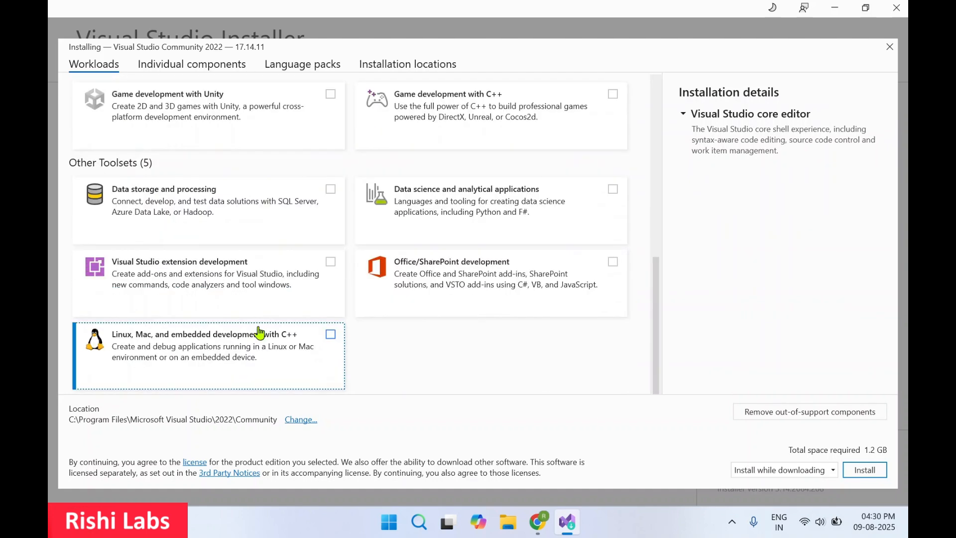
scroll(258, 330, up, 10)
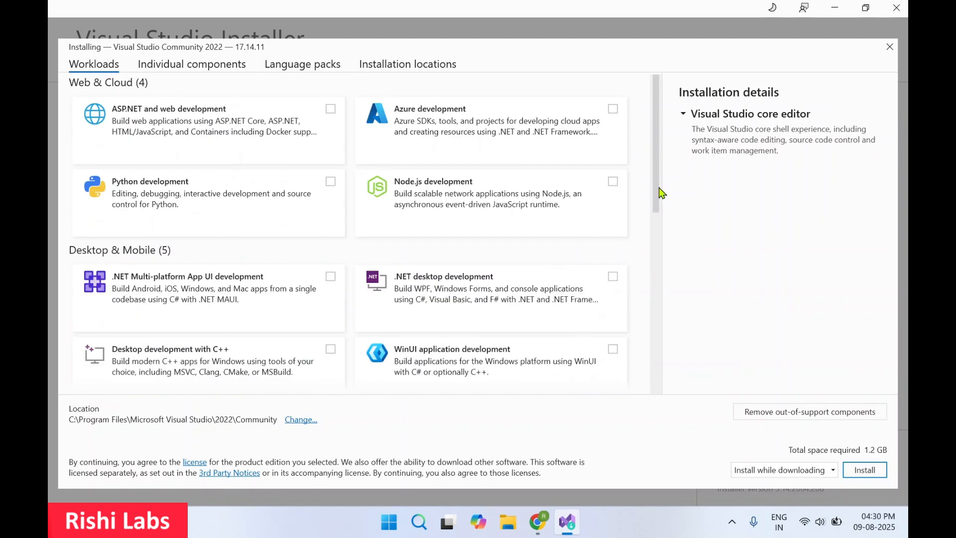
drag(656, 186, 672, 259)
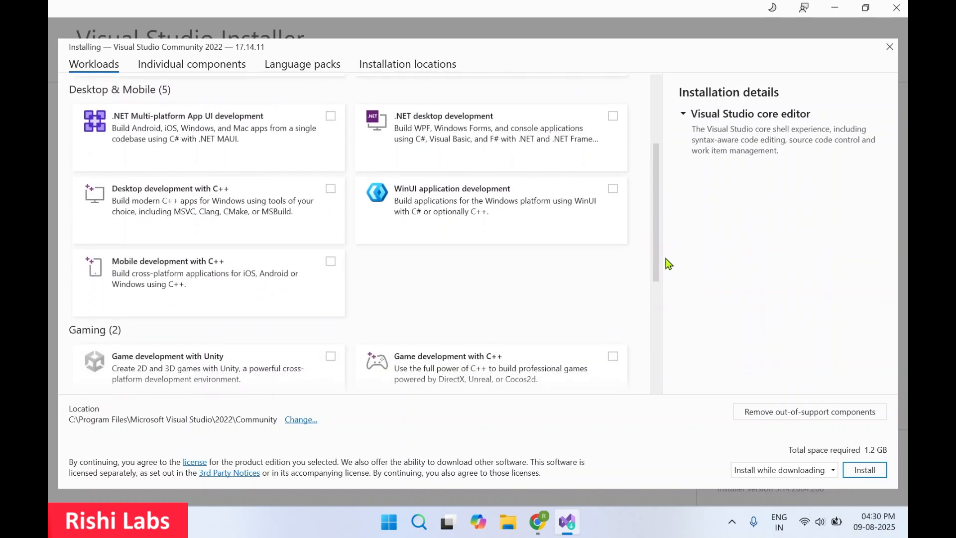
drag(657, 271, 656, 351)
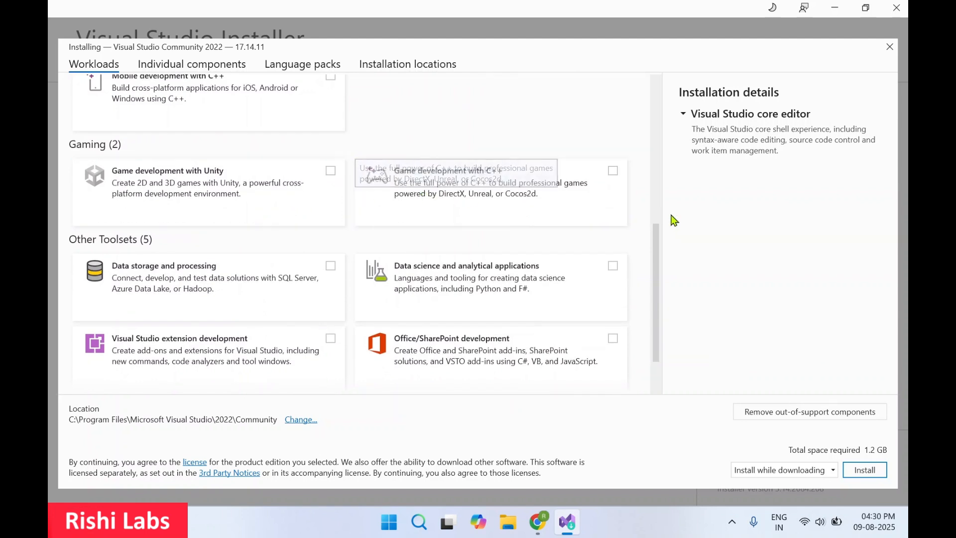
drag(656, 258, 648, 97)
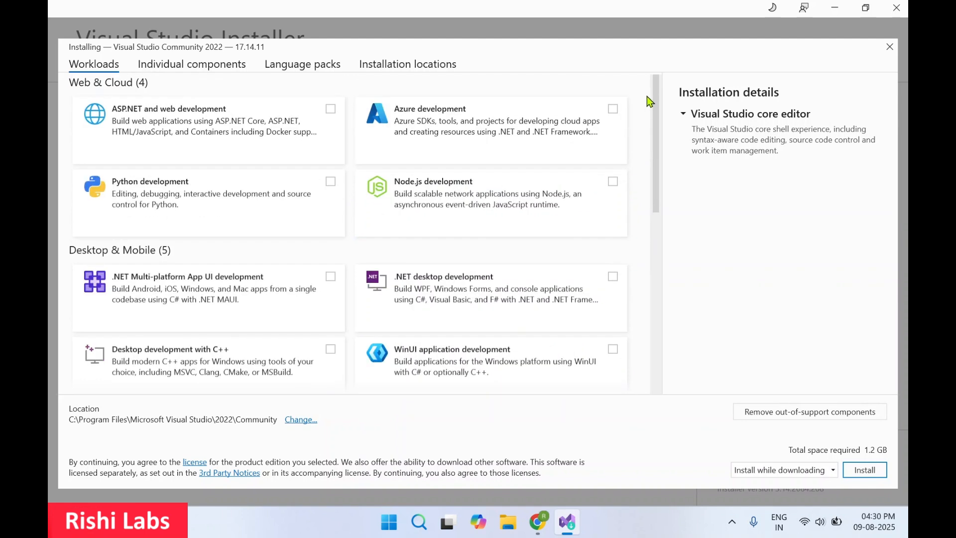
click(330, 109)
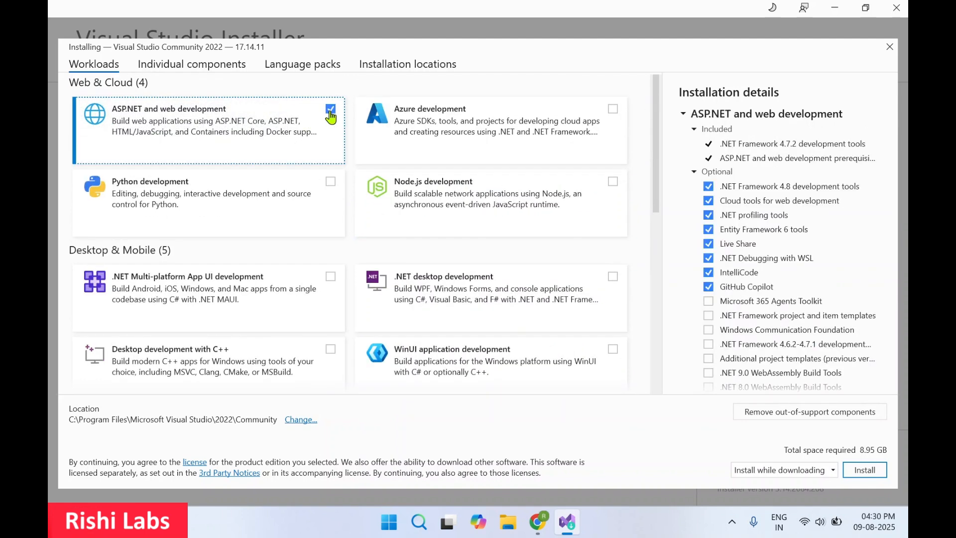
click(612, 111)
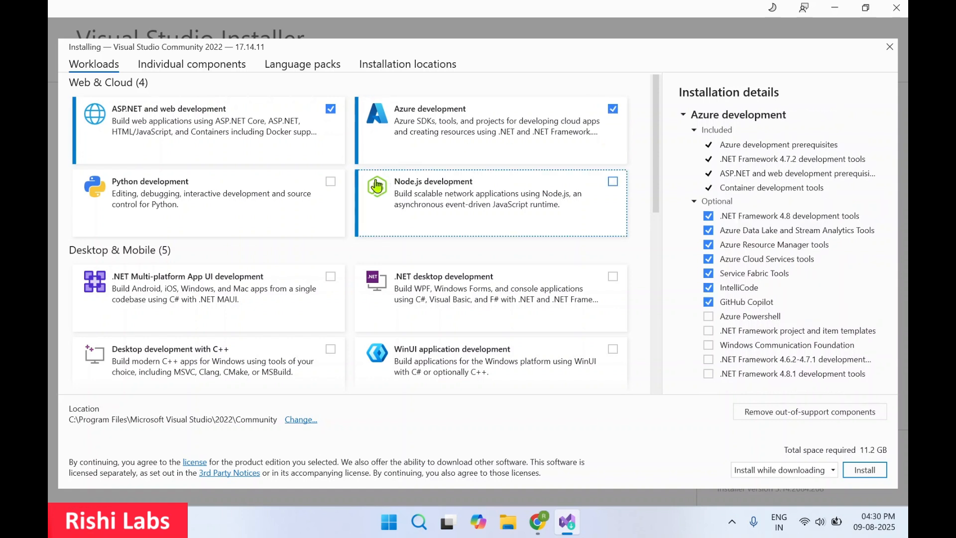
click(331, 183)
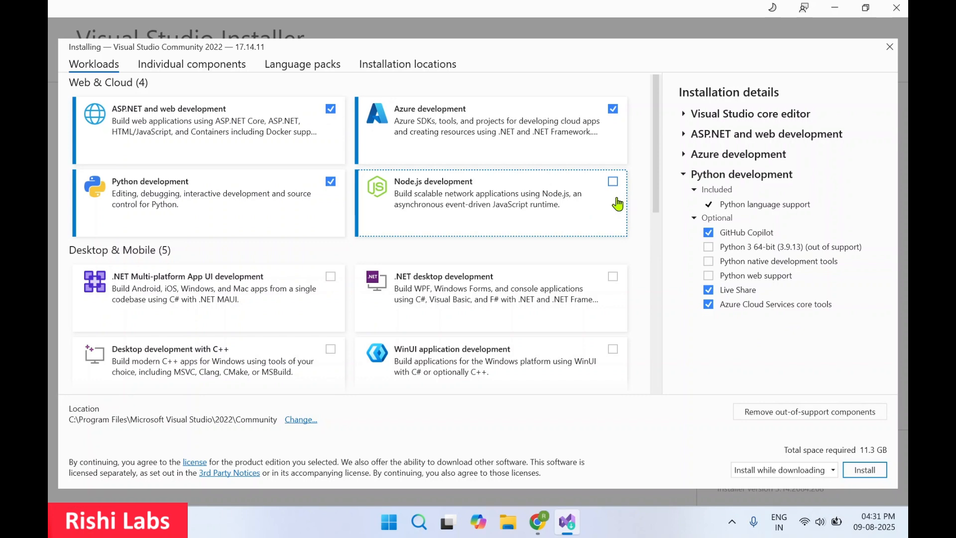
click(613, 183)
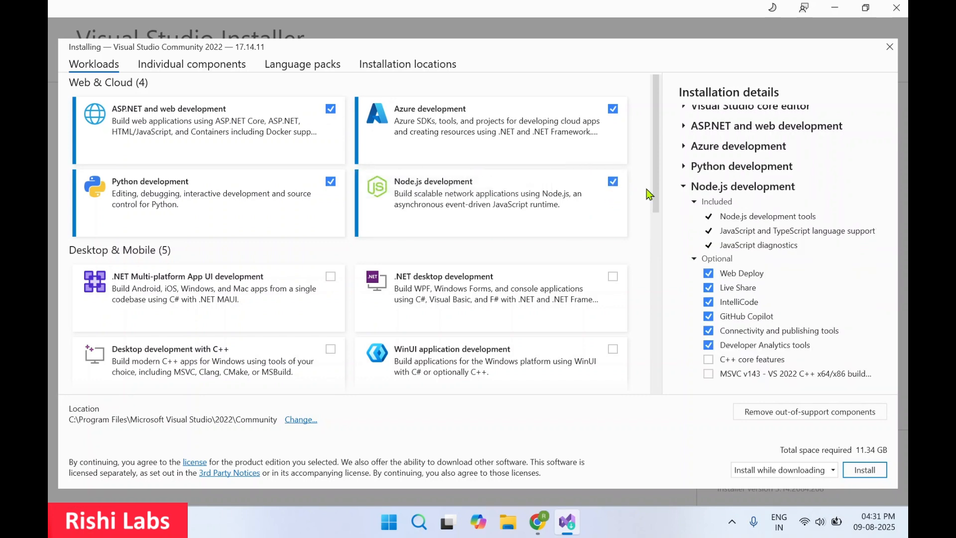
Step: Add the Data storage and processing and the Data science and analytical applications workloads under Other Toolsets
drag(655, 191, 656, 366)
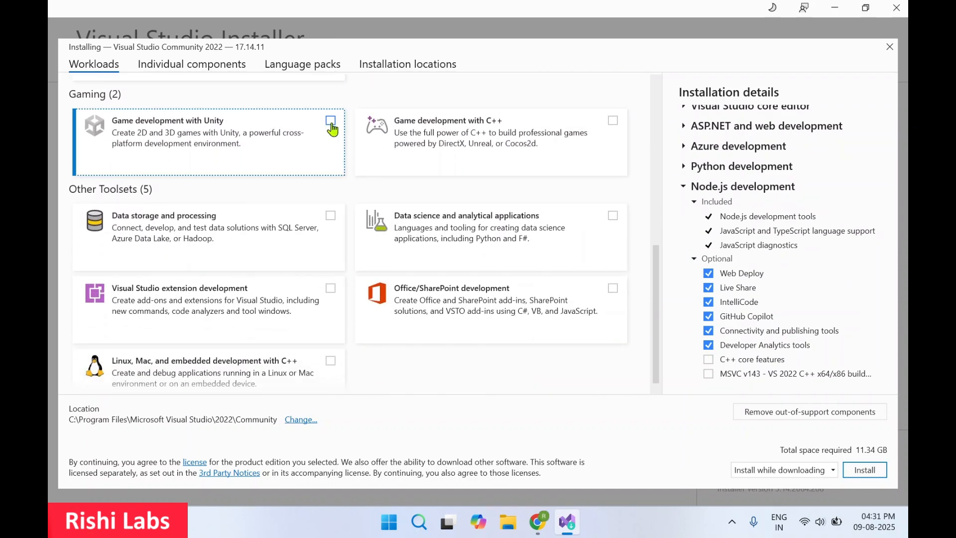
click(331, 215)
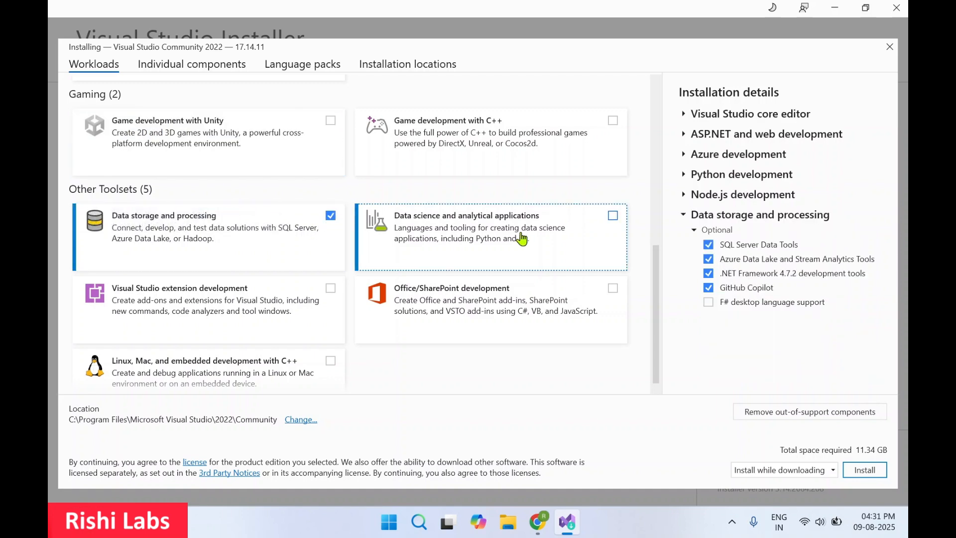
click(612, 216)
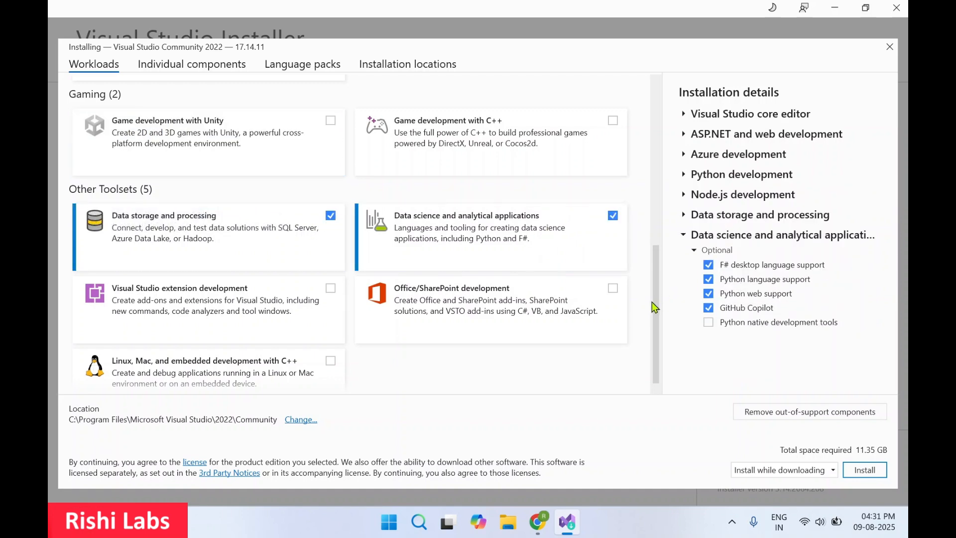
Step: Review the selected workloads and start installing Visual Studio Community 2022
scroll(652, 333, up, 4)
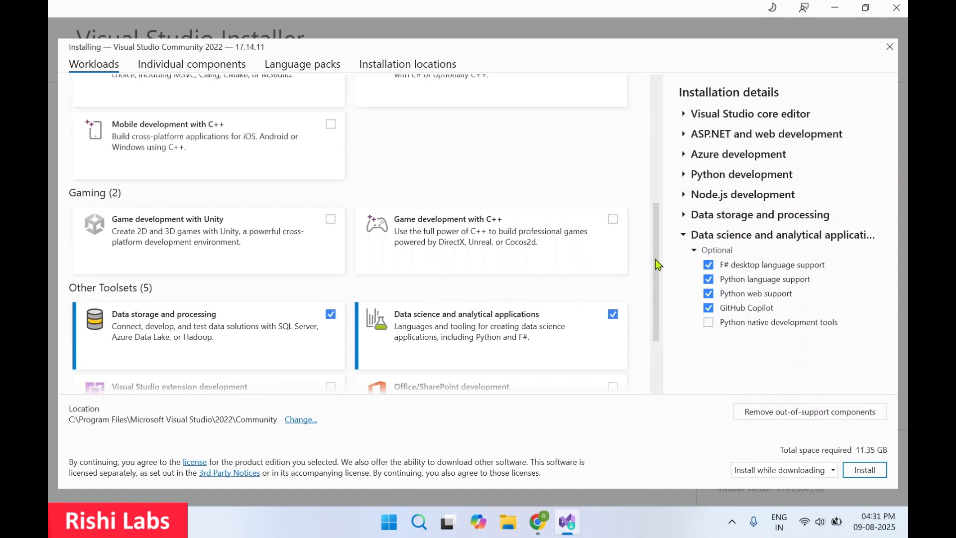
drag(656, 264, 651, 88)
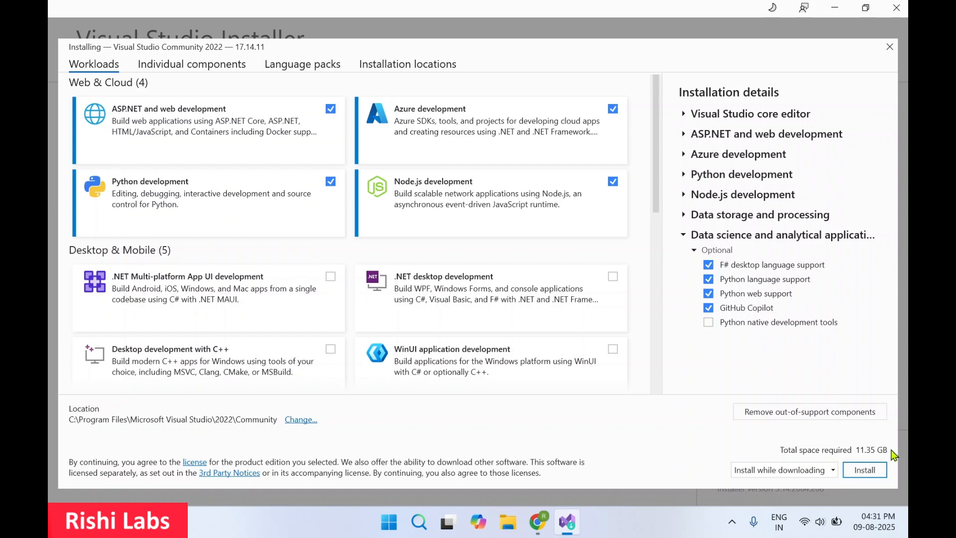
click(867, 470)
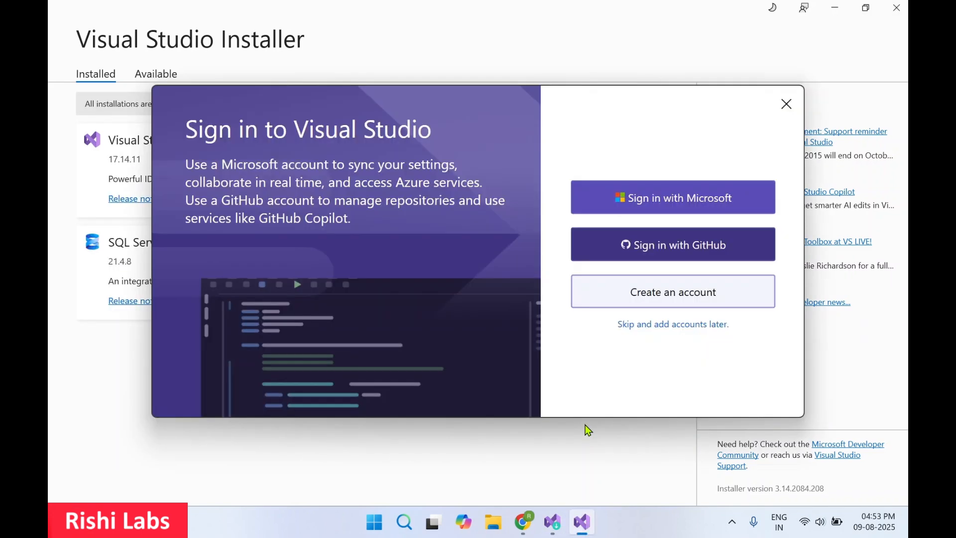
Step: Skip the account sign-in and start Visual Studio with General development settings and the Blue color theme
click(661, 325)
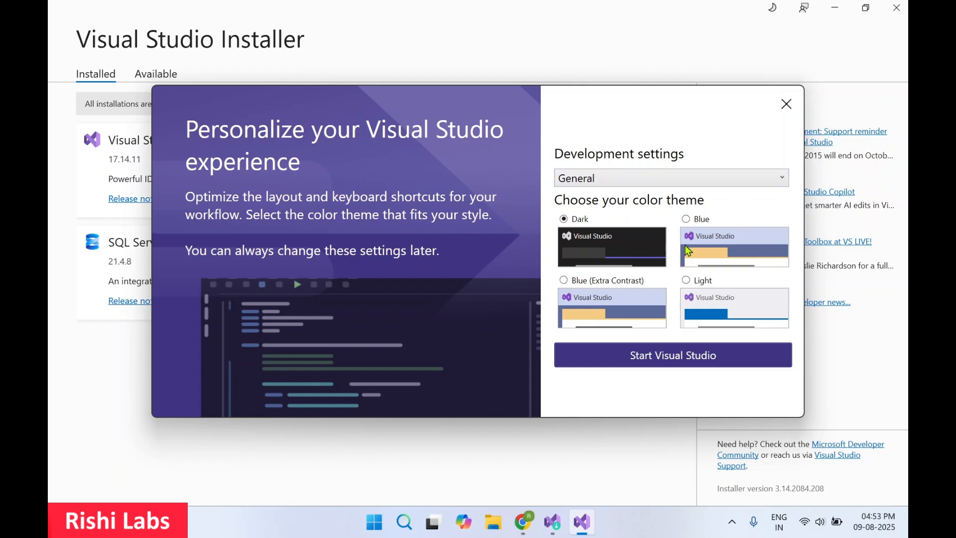
click(691, 222)
click(652, 358)
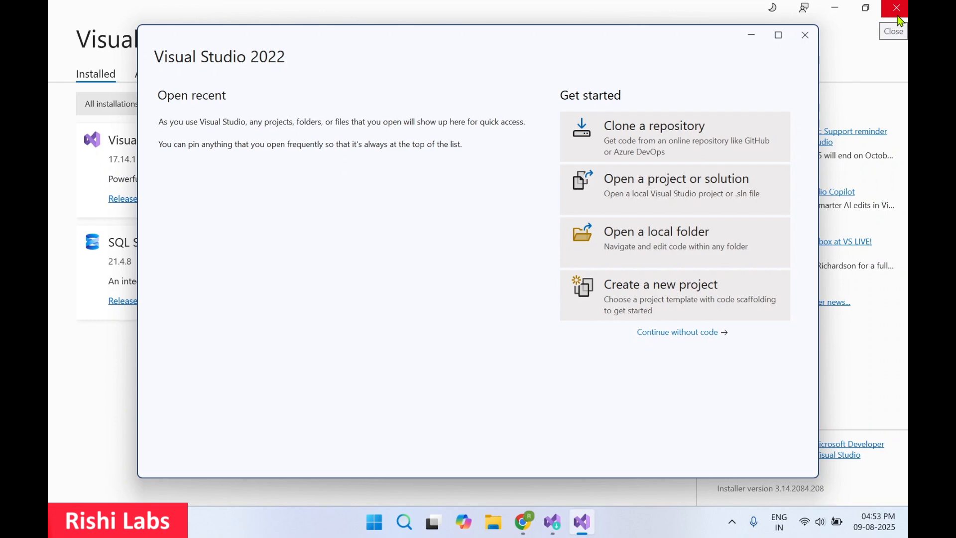
Step: Close the Visual Studio Installer window and continue into Visual Studio 2022 without code
click(901, 21)
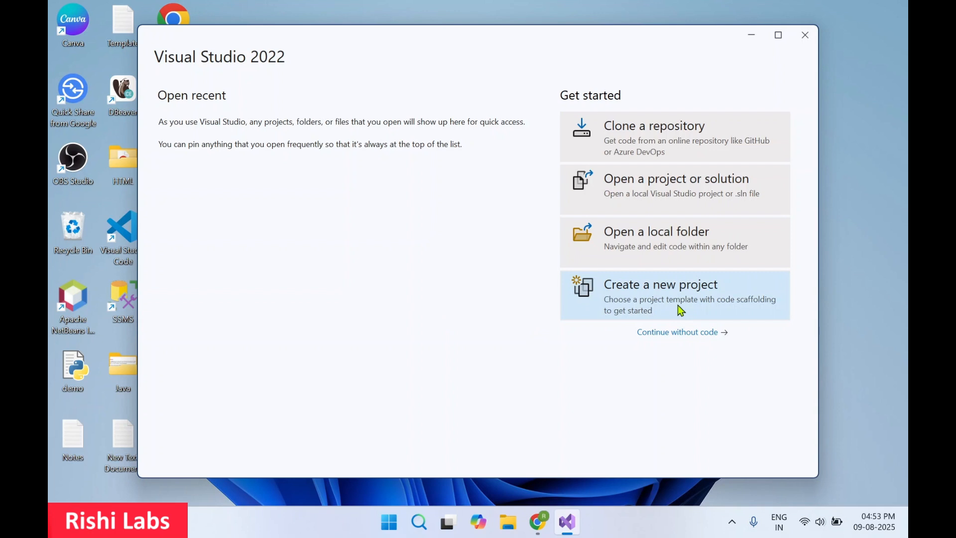
click(680, 332)
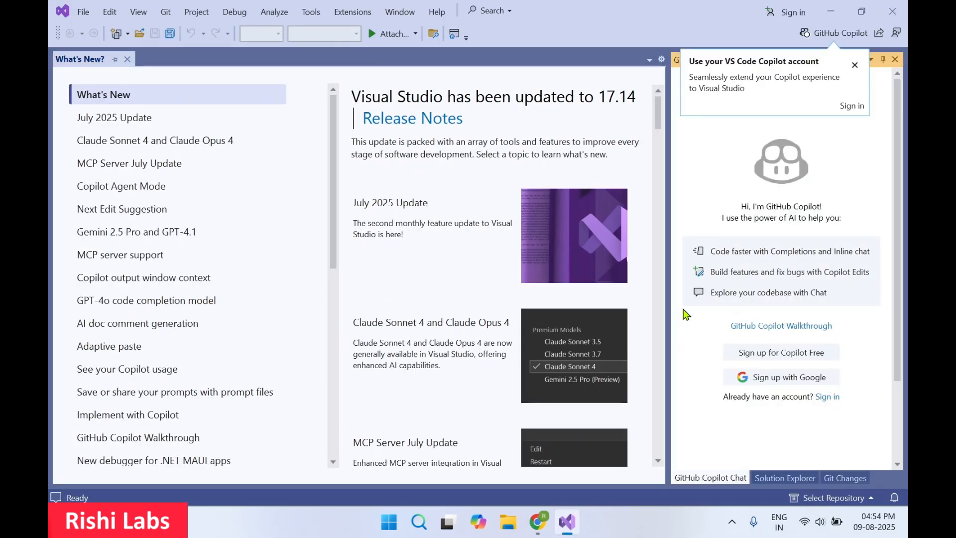
Step: Close the GitHub Copilot Chat pane, the Copilot account notice and the What's New page
click(895, 62)
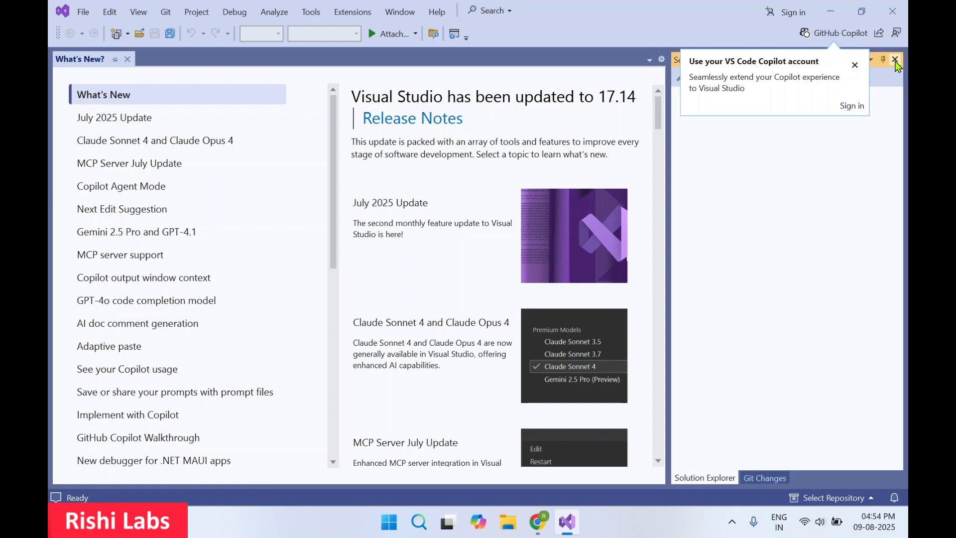
click(855, 65)
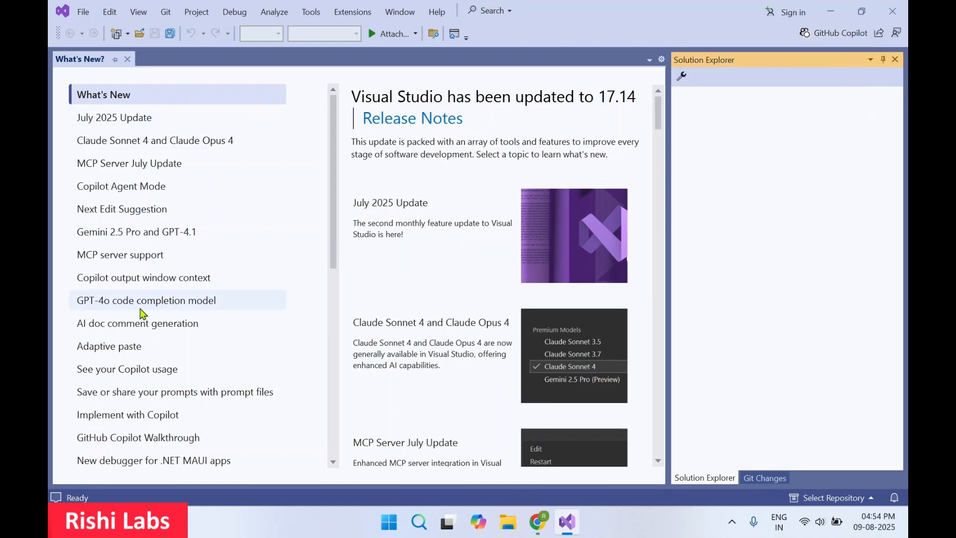
click(129, 60)
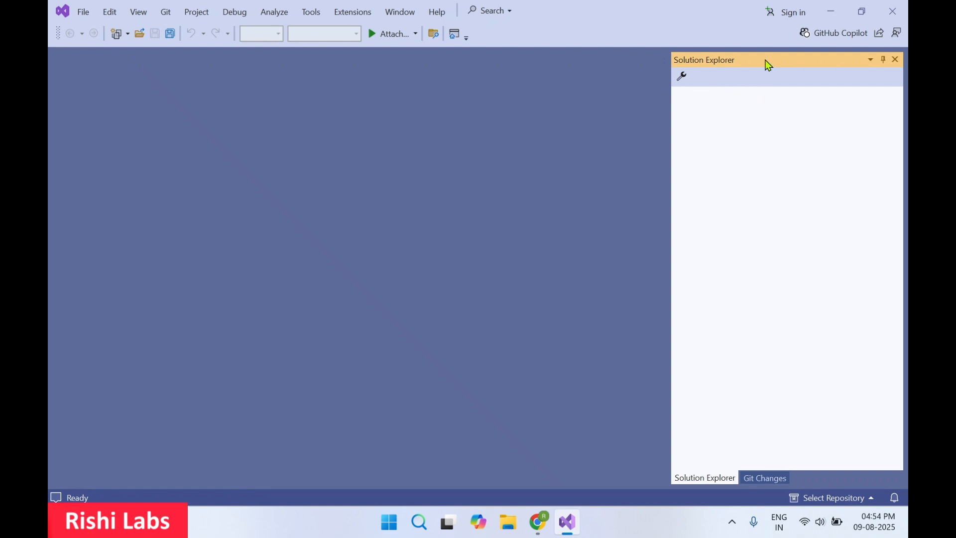
Step: Start creating a new project to bring up the project template selection
click(83, 12)
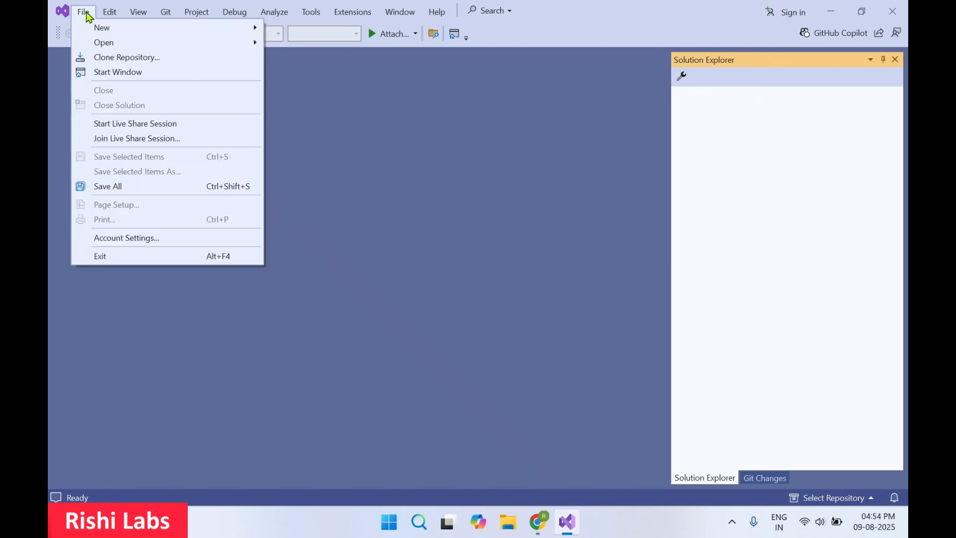
mouse_move(98, 31)
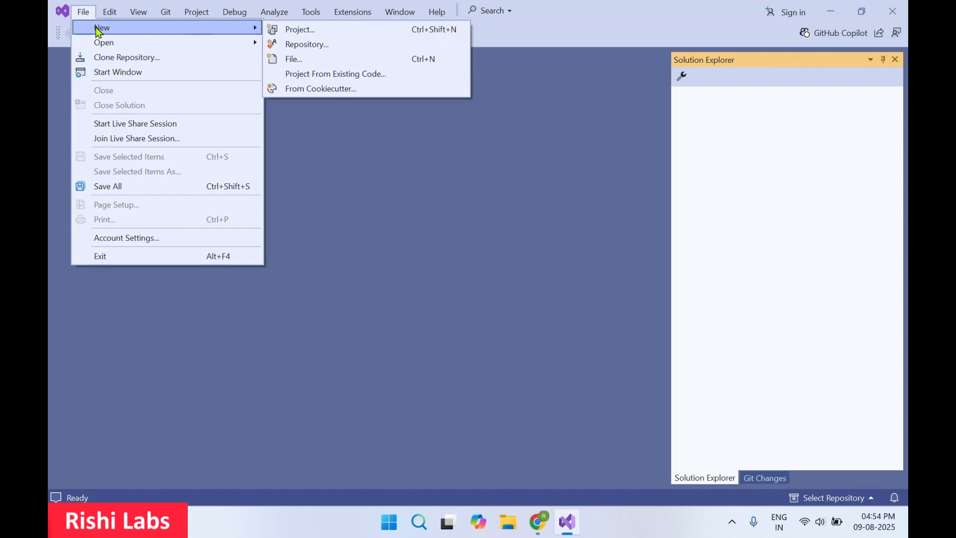
click(308, 34)
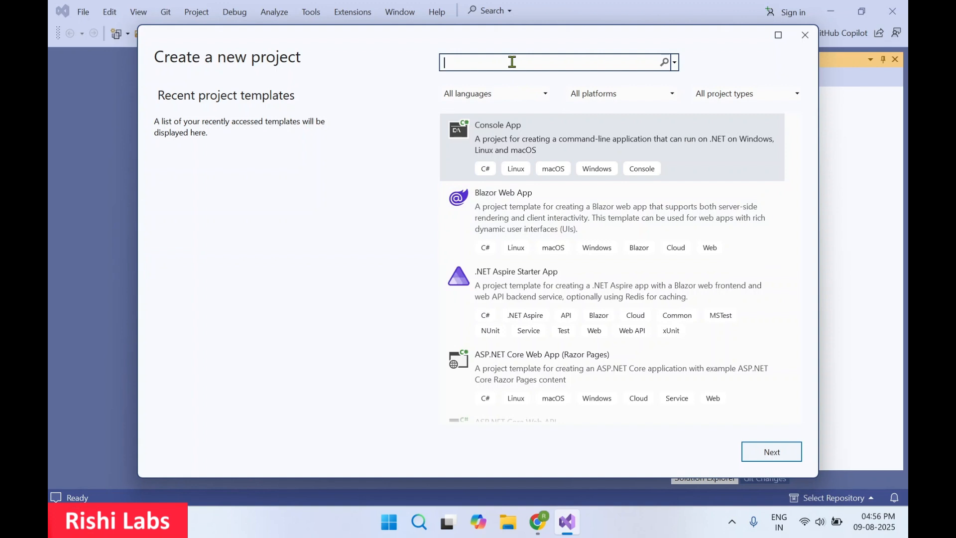
Step: Search the project templates for ASP.NET and proceed with the ASP.NET Core Web App (Razor Pages) template
text(ASP.N)
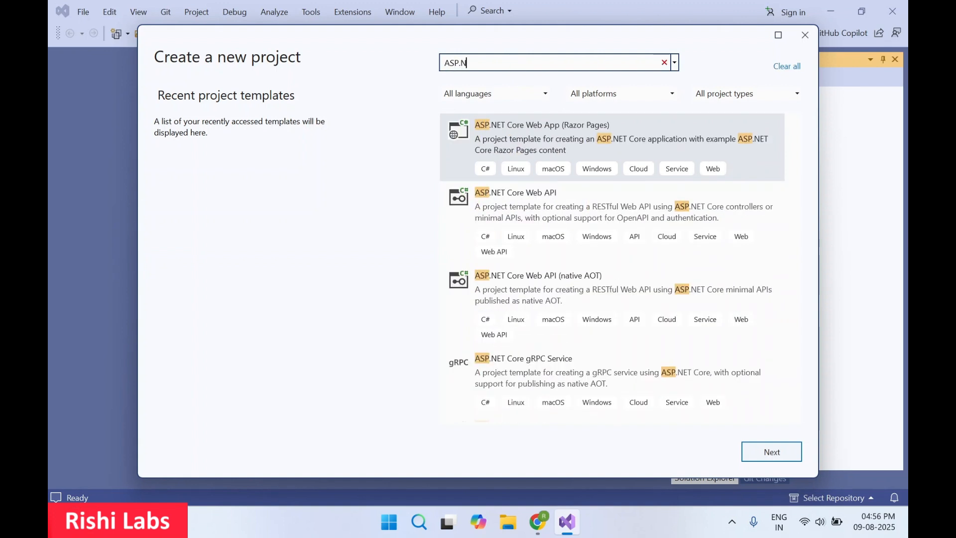
text(ET)
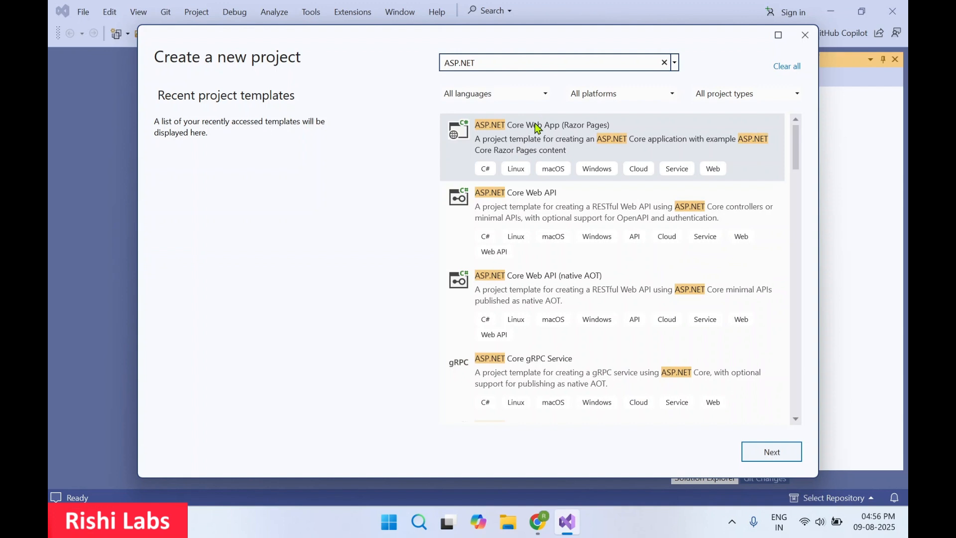
click(513, 124)
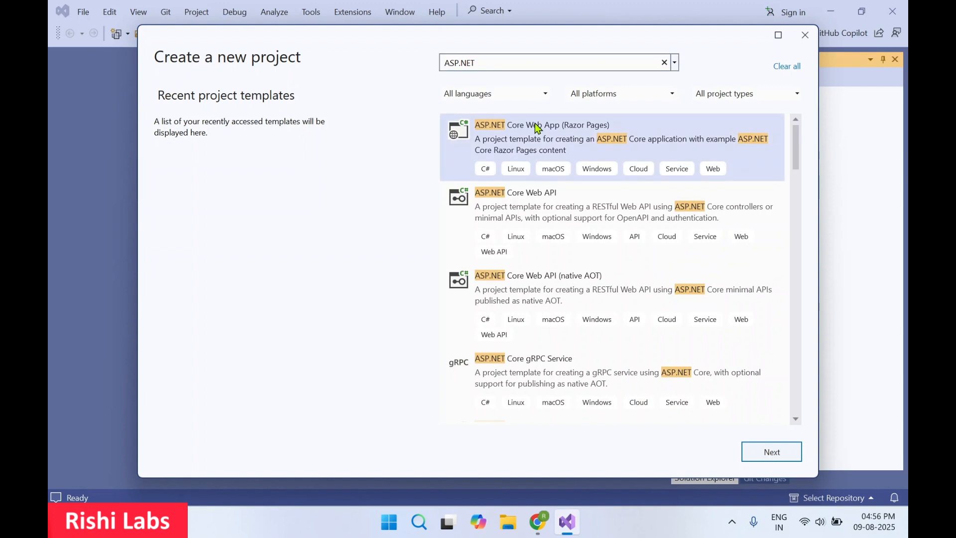
click(775, 450)
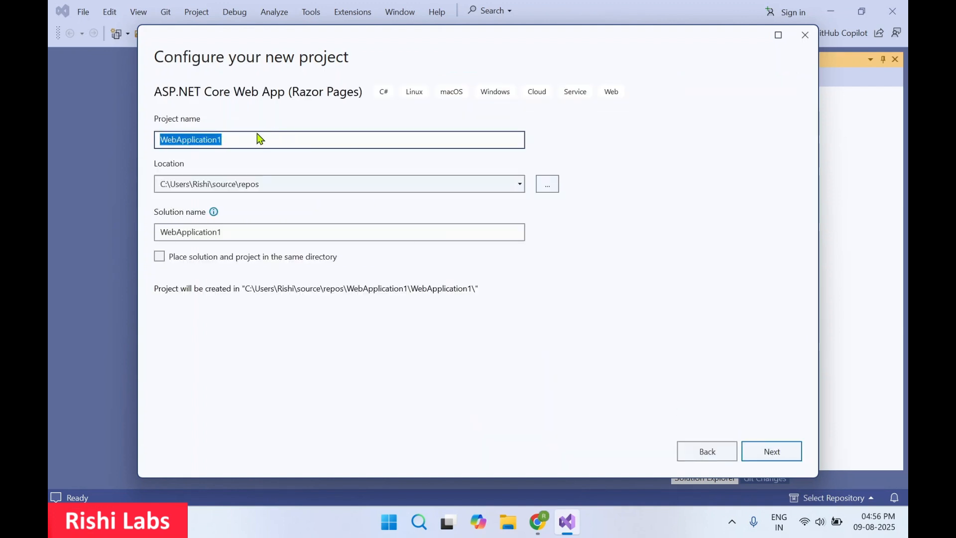
Step: Create the project with the default name WebApplication1 and the .NET 8.0 (Long Term Support) framework
click(235, 140)
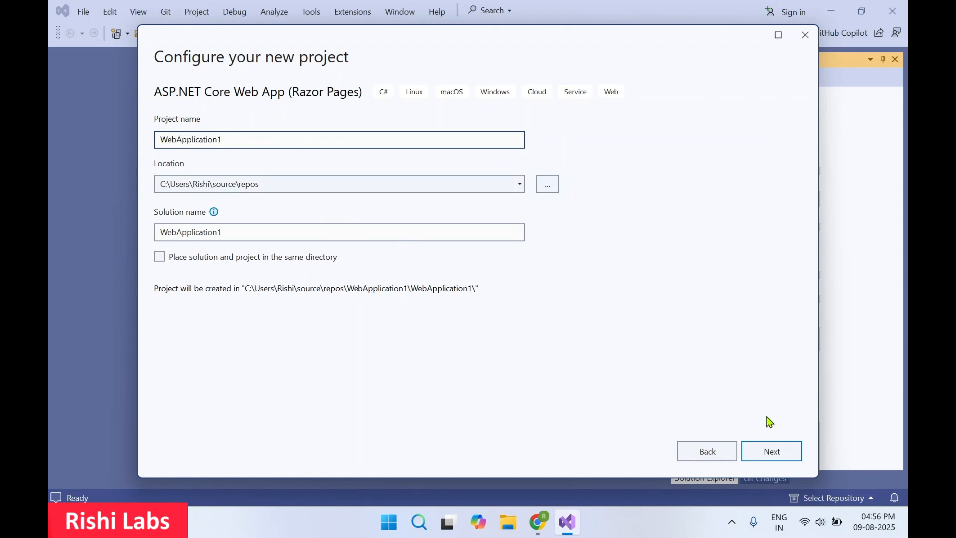
click(772, 451)
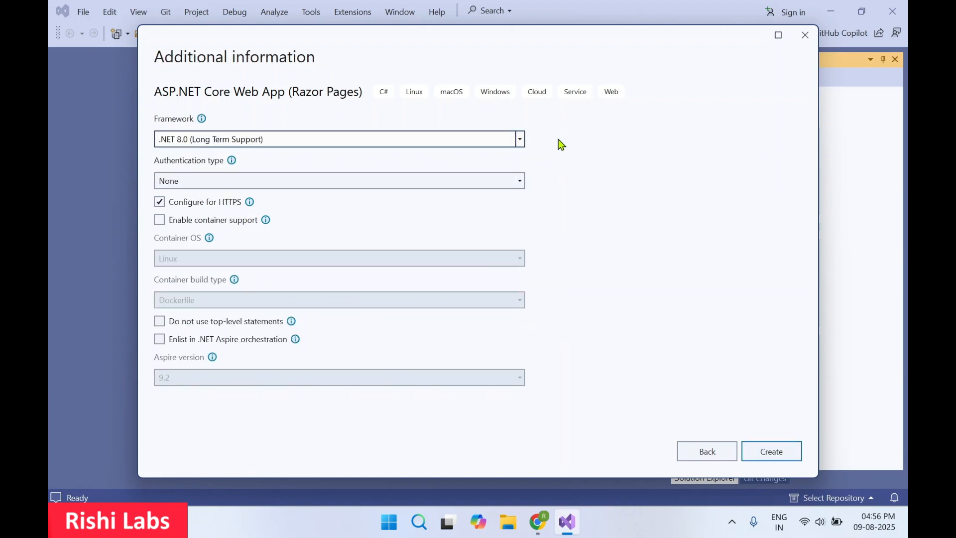
click(520, 139)
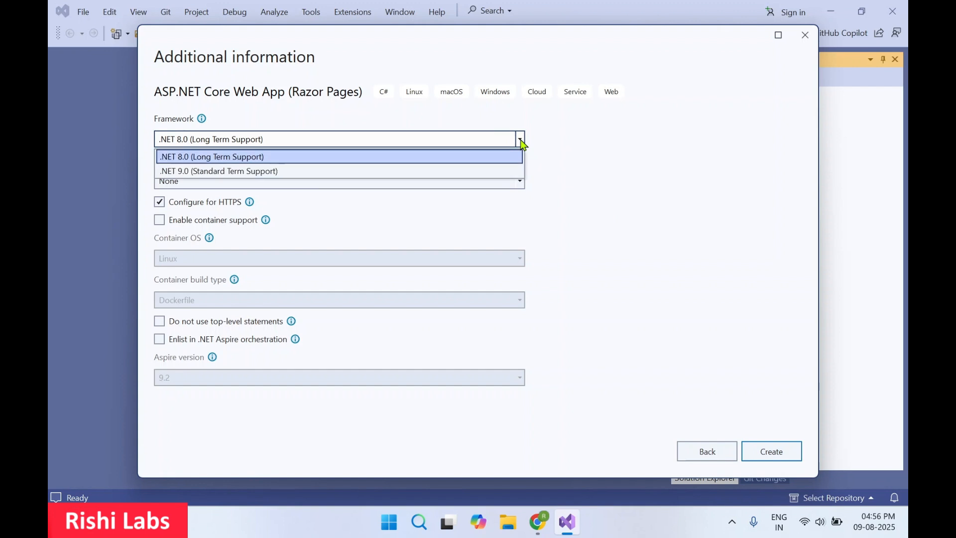
click(604, 154)
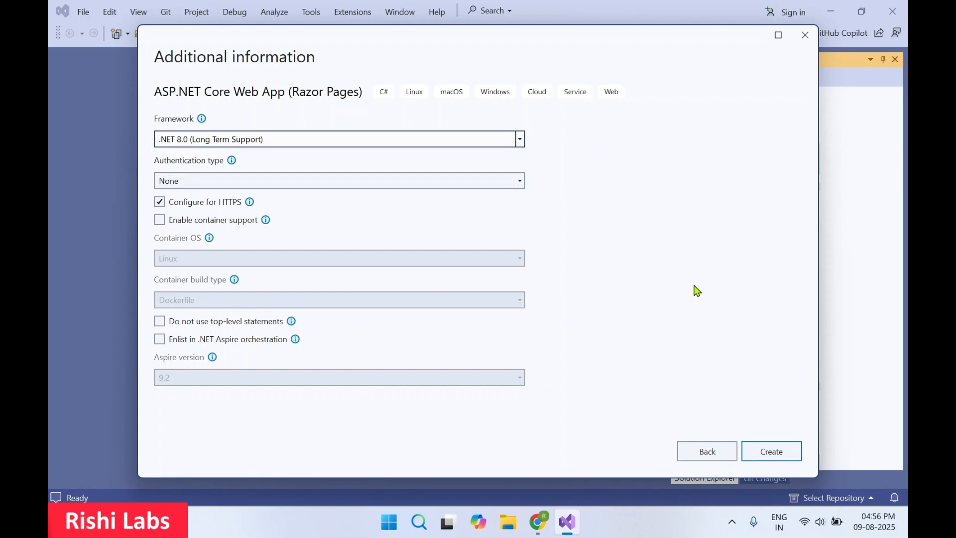
click(780, 456)
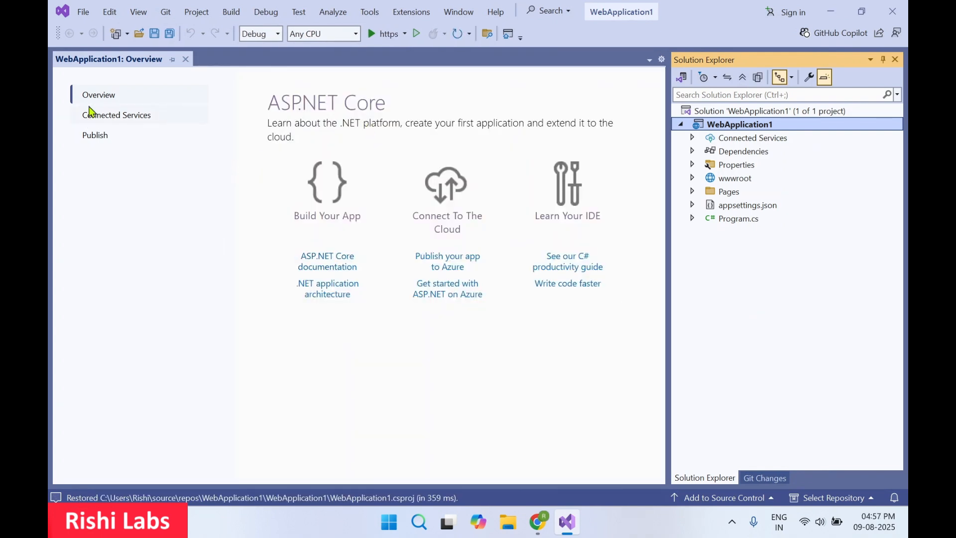
Step: View the project's Connected Services and Publish pages, cancel the publish target selection, and return to the Overview page
click(113, 122)
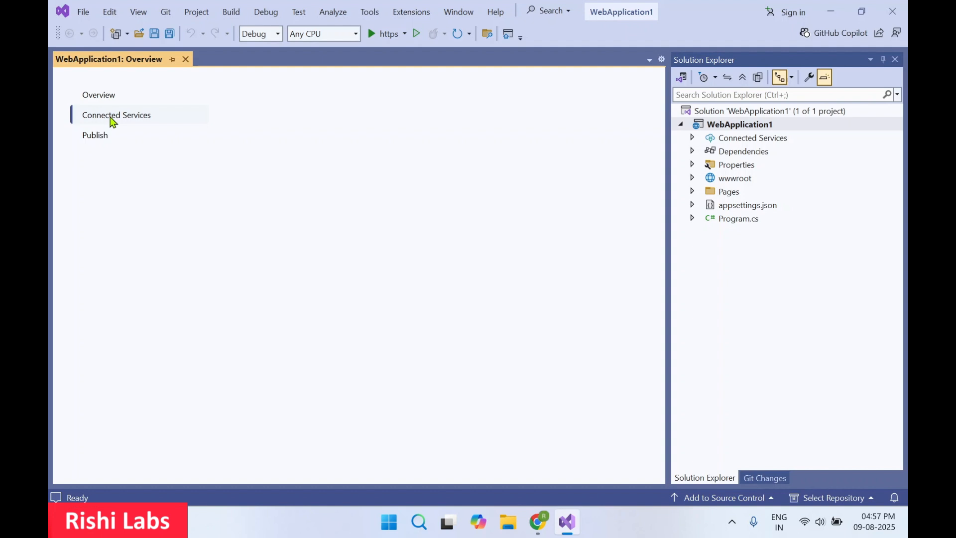
click(93, 143)
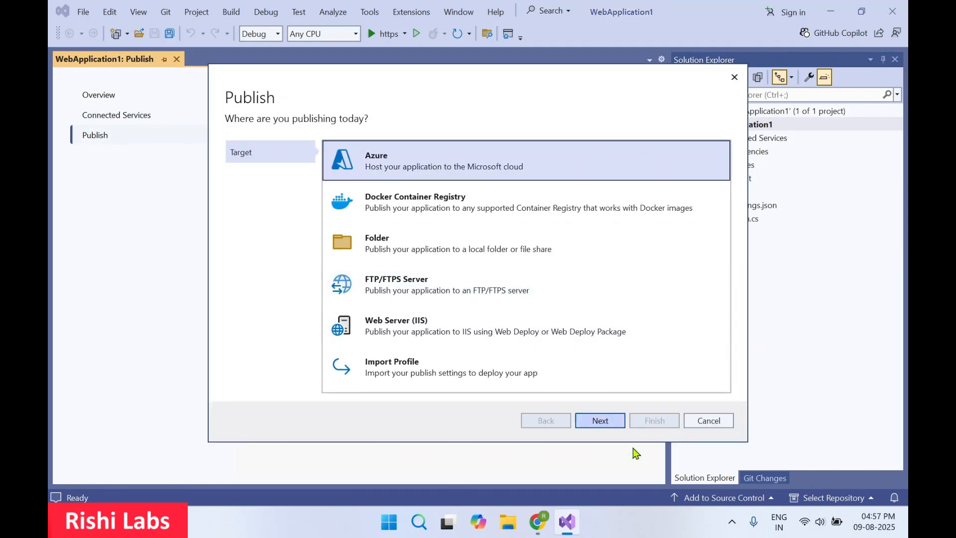
click(726, 424)
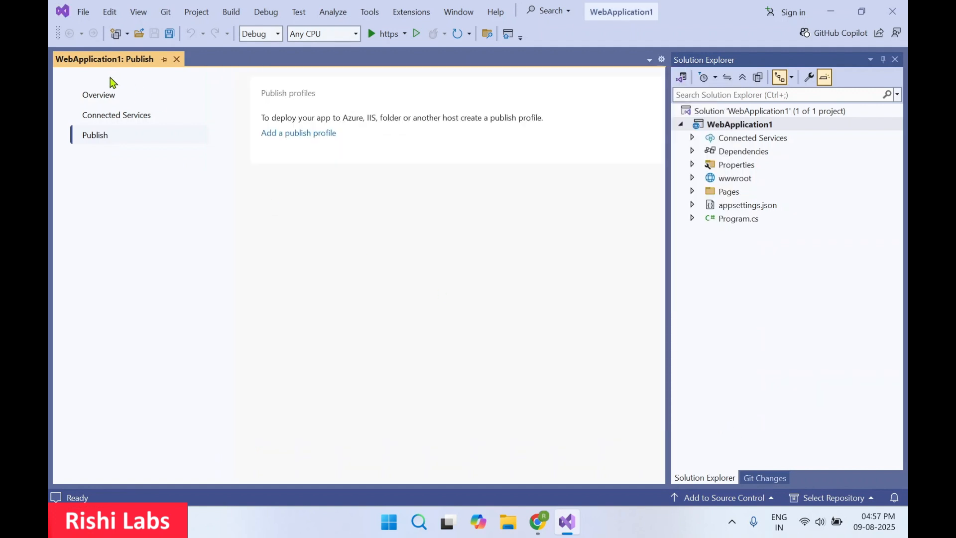
click(100, 96)
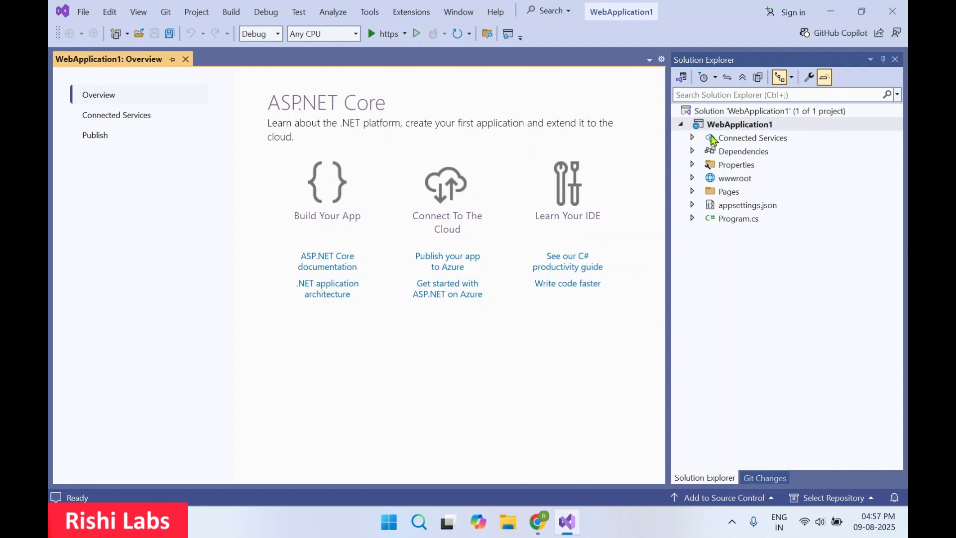
Step: Expand the Properties and Pages folders of WebApplication1 and look through the project's files, including appsettings.json
click(727, 172)
key(Right)
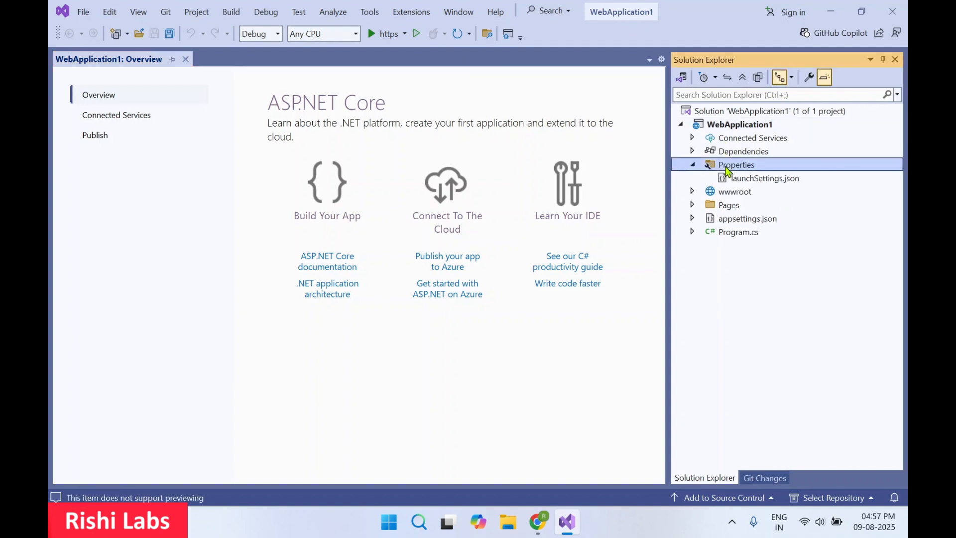
key(Down)
key(Down)
key(Down)
key(Down)
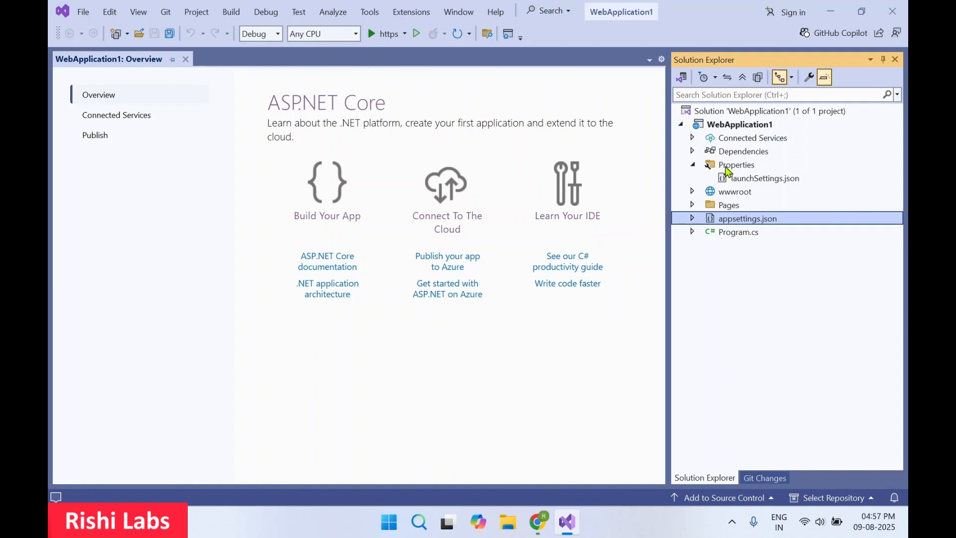
key(Up)
key(Right)
key(Up)
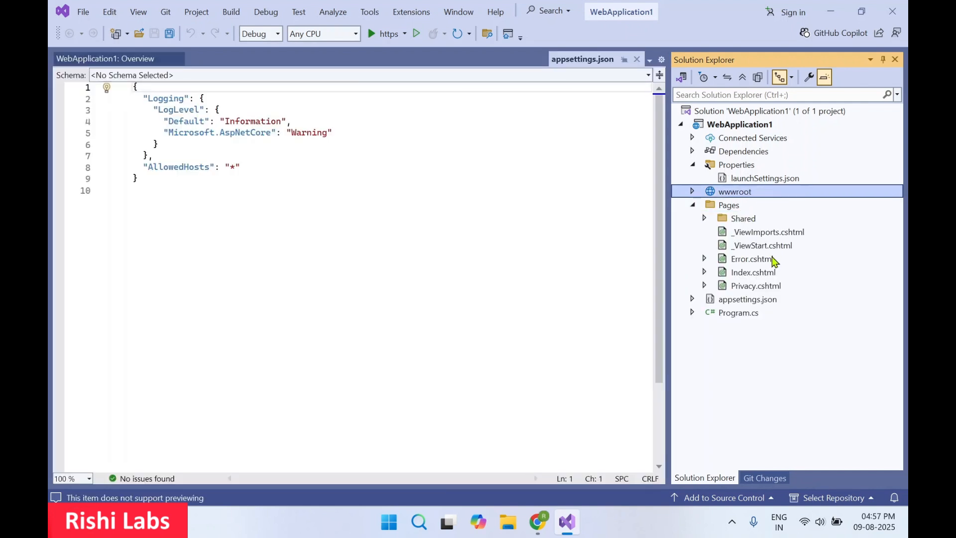
Step: View the code of Program.cs and the WebApplication1 project file
click(746, 318)
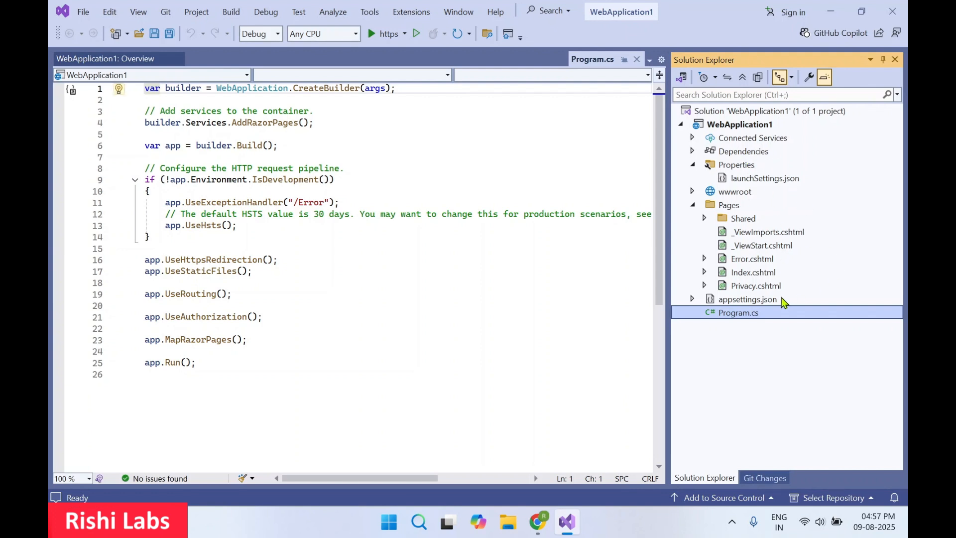
click(754, 125)
double_click(754, 125)
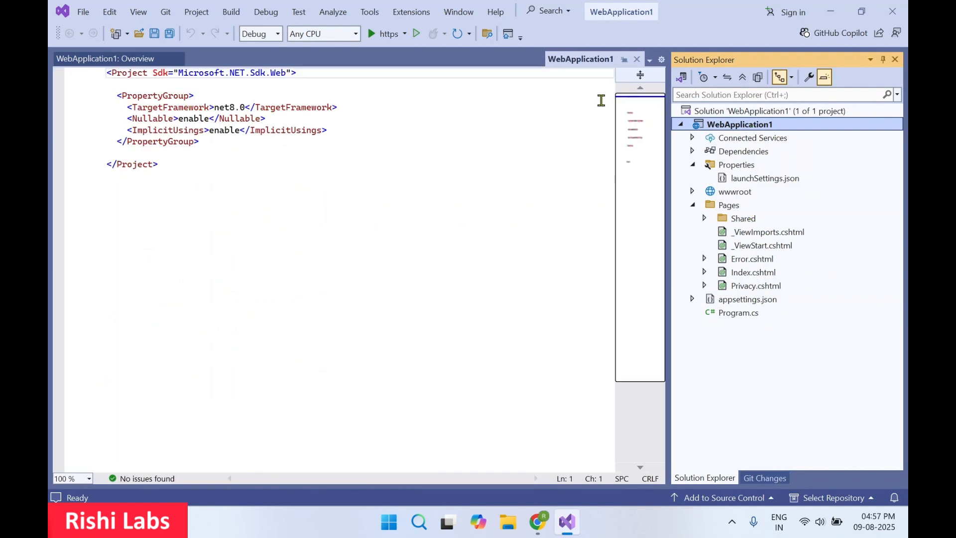
Step: Close the project file and the Overview page, and exit Visual Studio
click(637, 59)
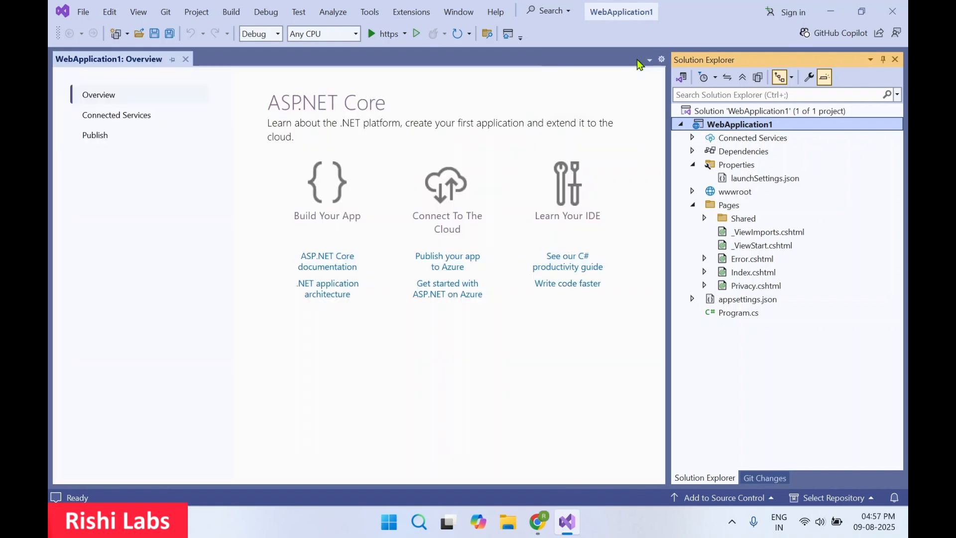
click(186, 59)
click(83, 12)
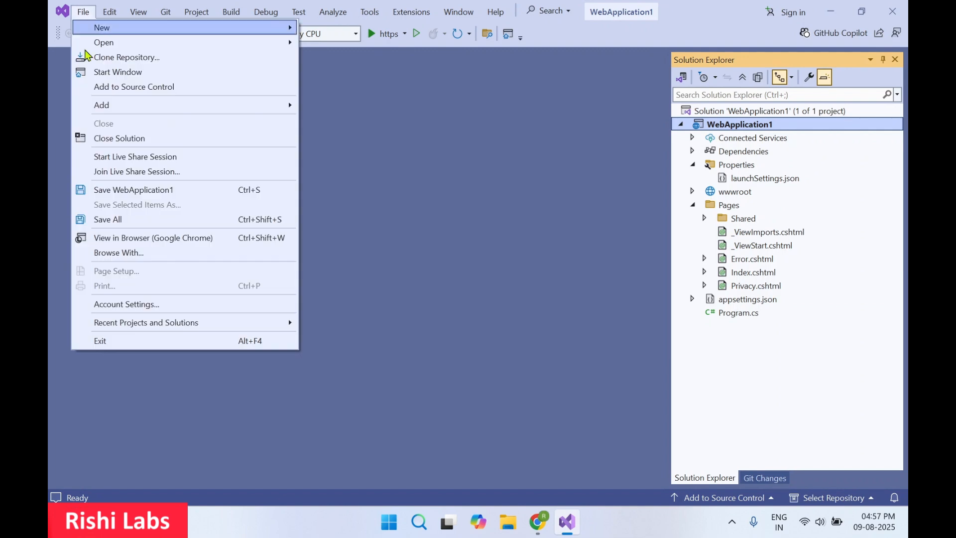
click(138, 341)
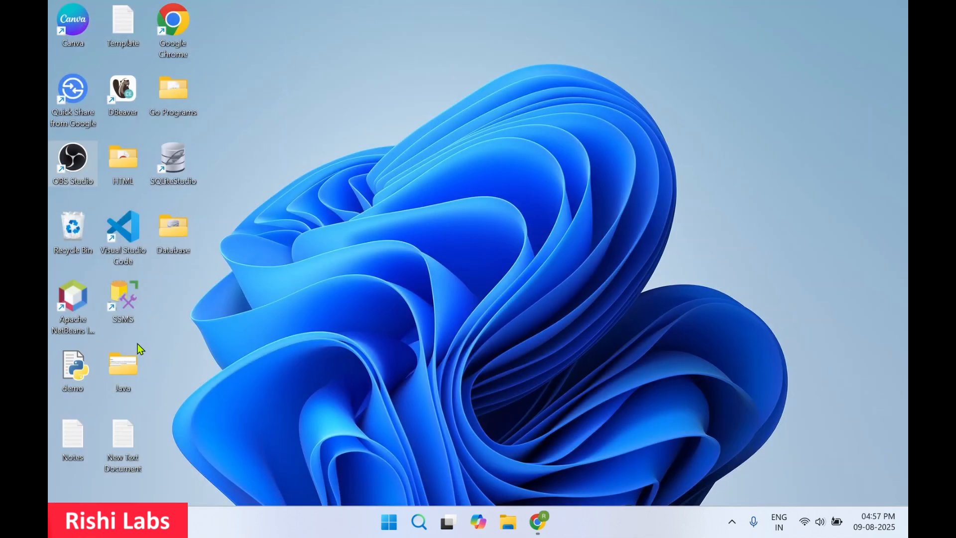
Step: Search Windows for VISUAL STUDIO, launch Visual Studio 2022 to check its start window, and close it again
click(398, 532)
text(VISUAL STUDIO)
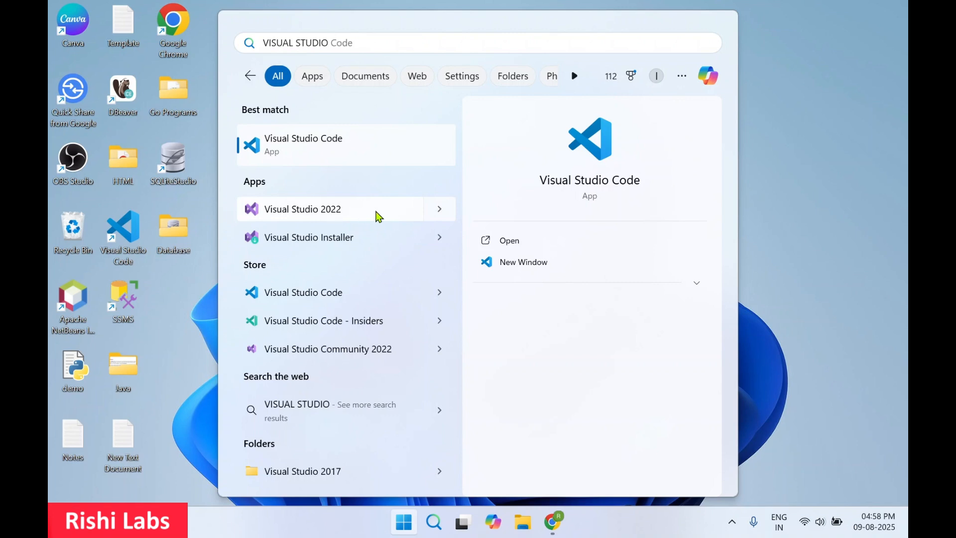
click(378, 216)
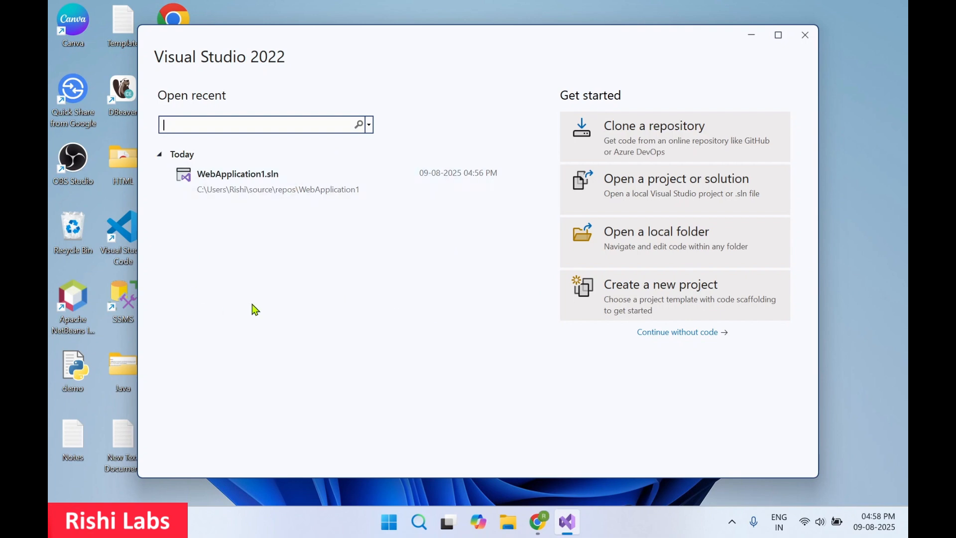
click(805, 35)
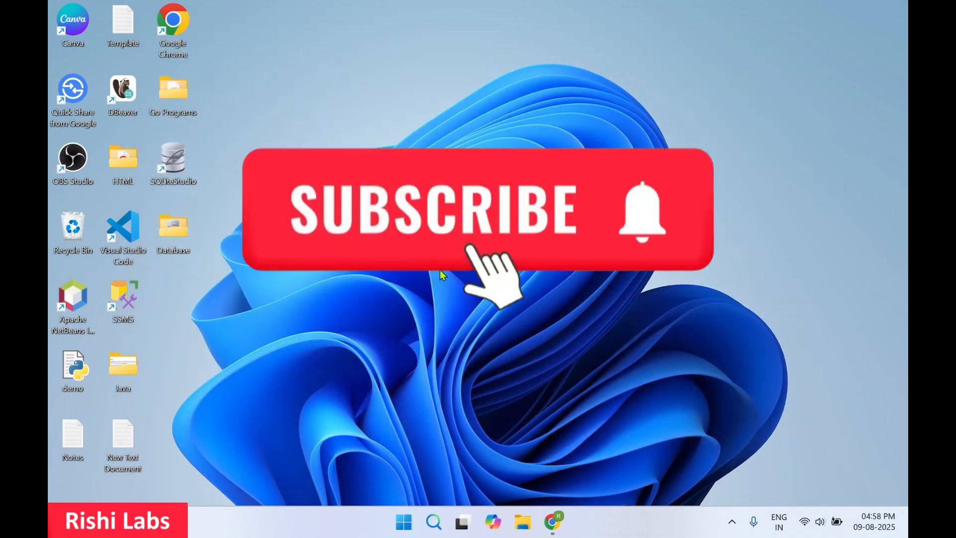